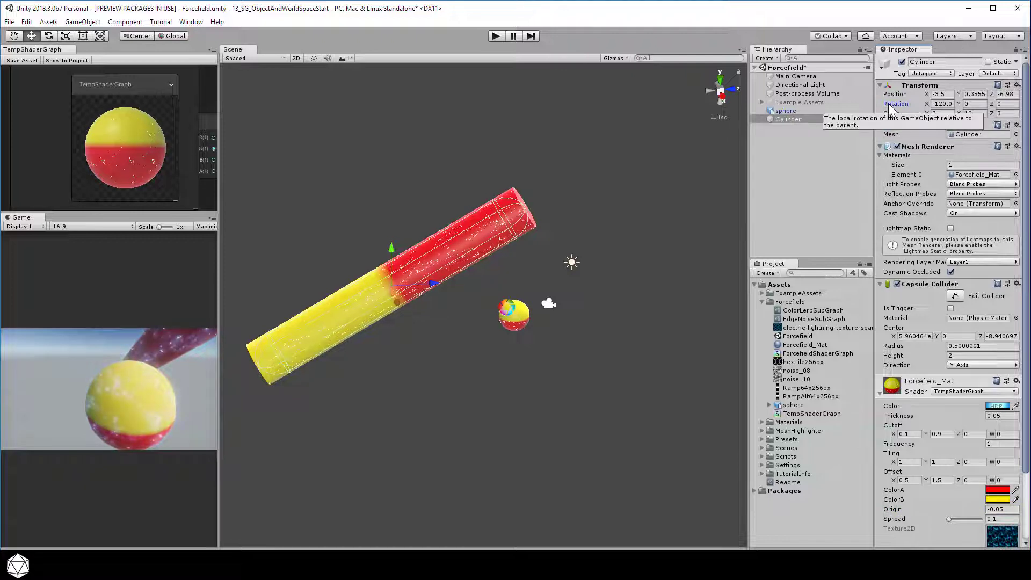
# Rotate the cylinder to 231.8 on the X axis and move it along Z to -3.2
pyautogui.moveTo(895, 105); pyautogui.dragTo(482, 142)
pyautogui.moveTo(936, 129); pyautogui.dragTo(519, 288)
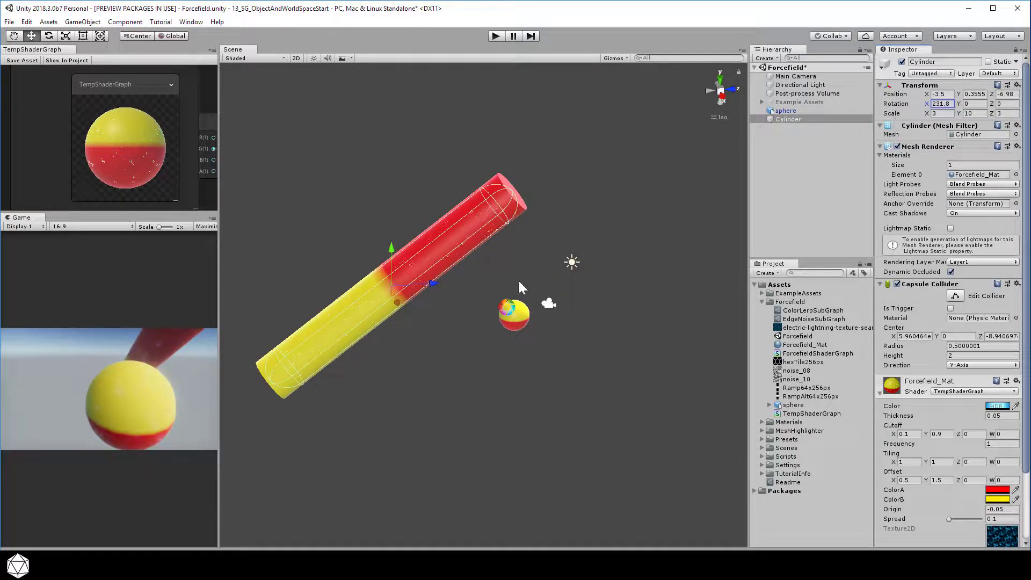
pyautogui.moveTo(431, 284); pyautogui.dragTo(490, 287)
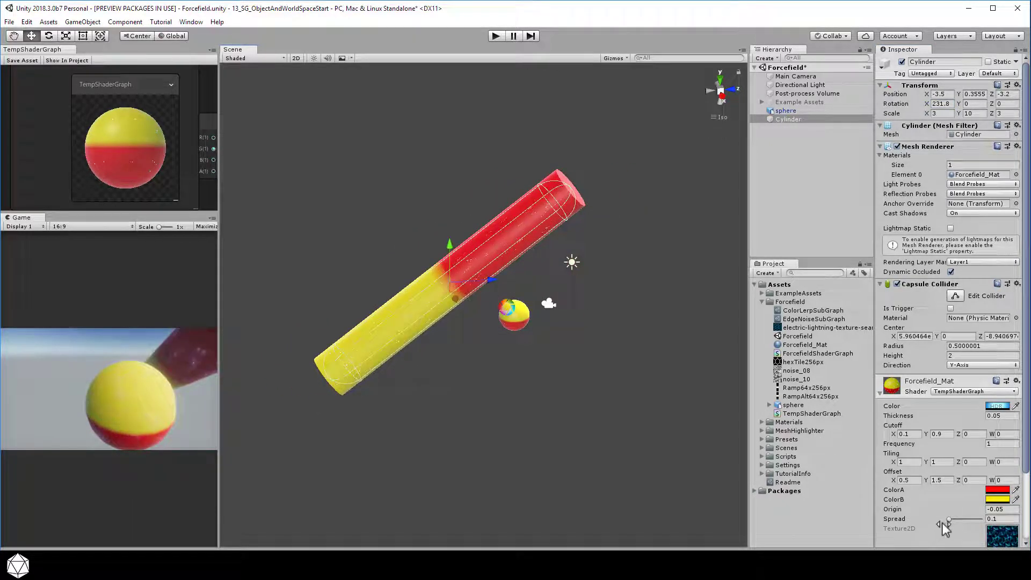
# Set the Forcefield_Mat material's Spread to 1.1 and its Origin to -0.5
pyautogui.moveTo(948, 519); pyautogui.dragTo(937, 516)
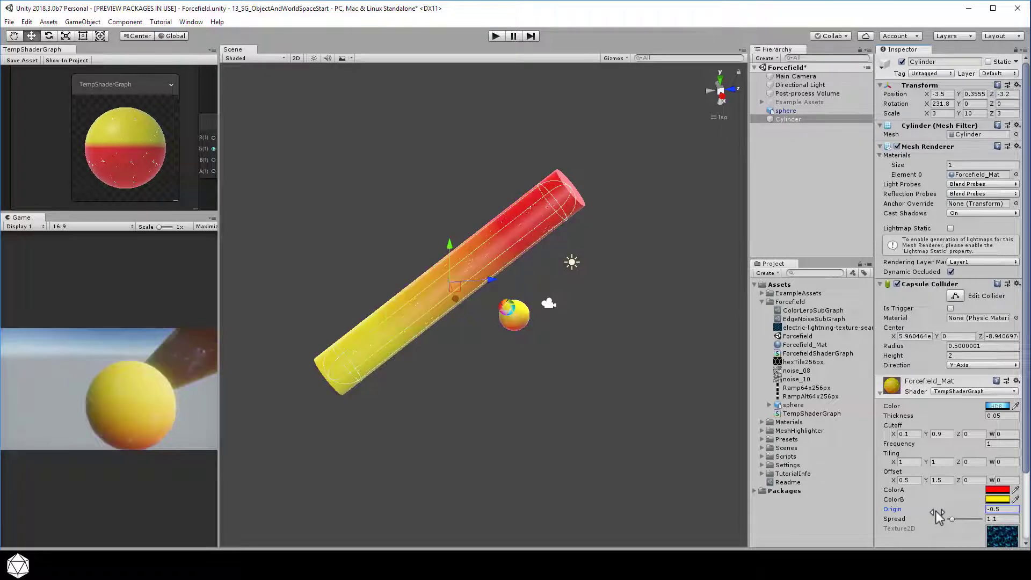
# Enlarge the TempShaderGraph view and add a Branch logic node beside the Position node
pyautogui.rightClick(46, 52)
pyautogui.click(56, 62)
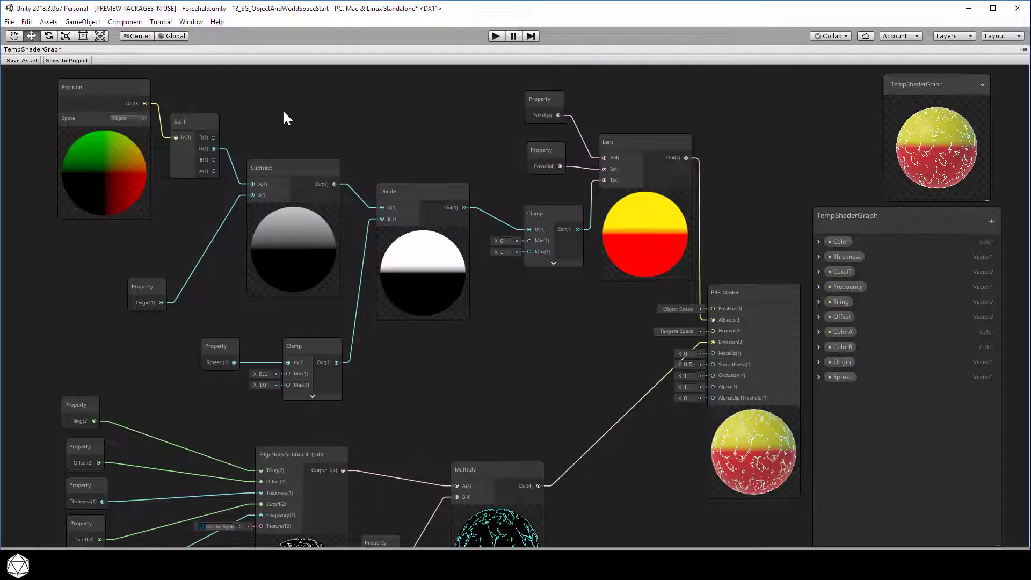
pyautogui.moveTo(284, 112); pyautogui.dragTo(527, 190, button='middle')
pyautogui.scroll(2, 494, 223)
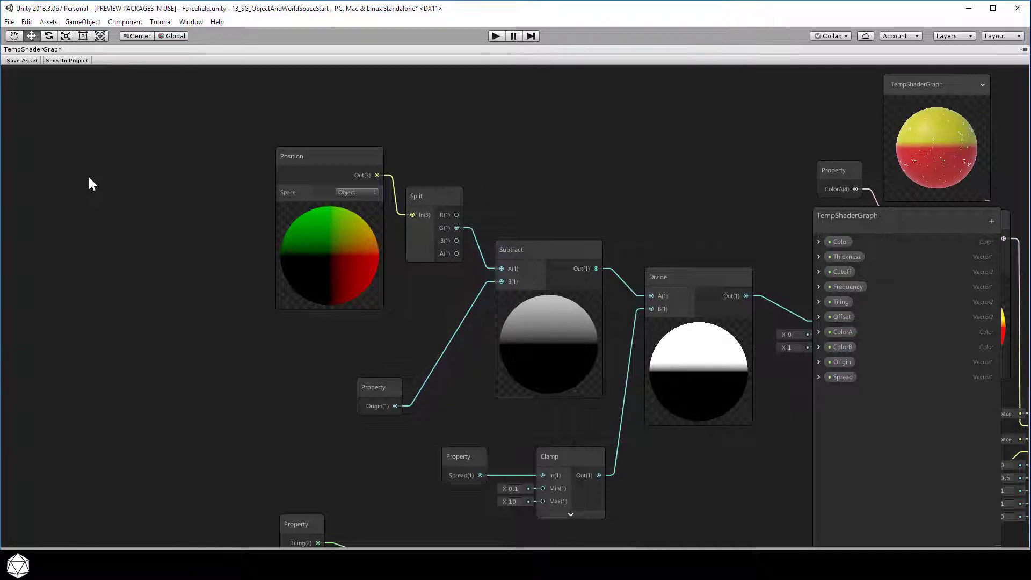
pyautogui.press('space')
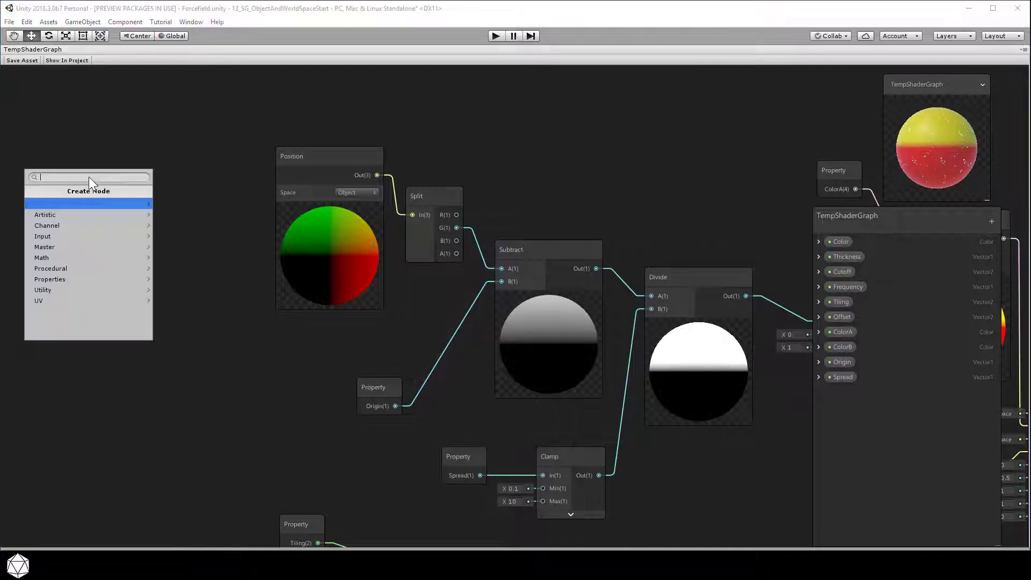
pyautogui.click(77, 288)
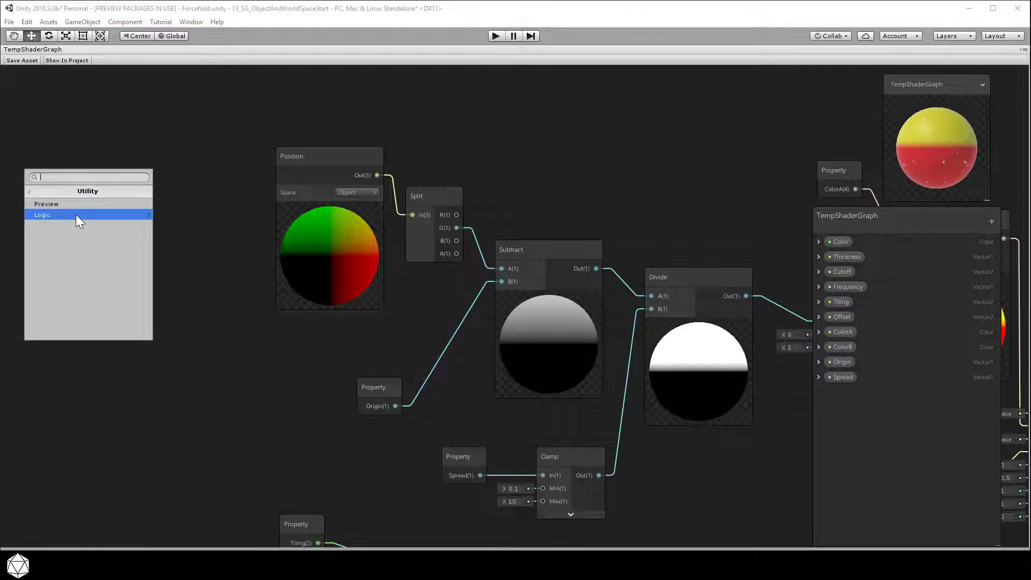
pyautogui.click(76, 214)
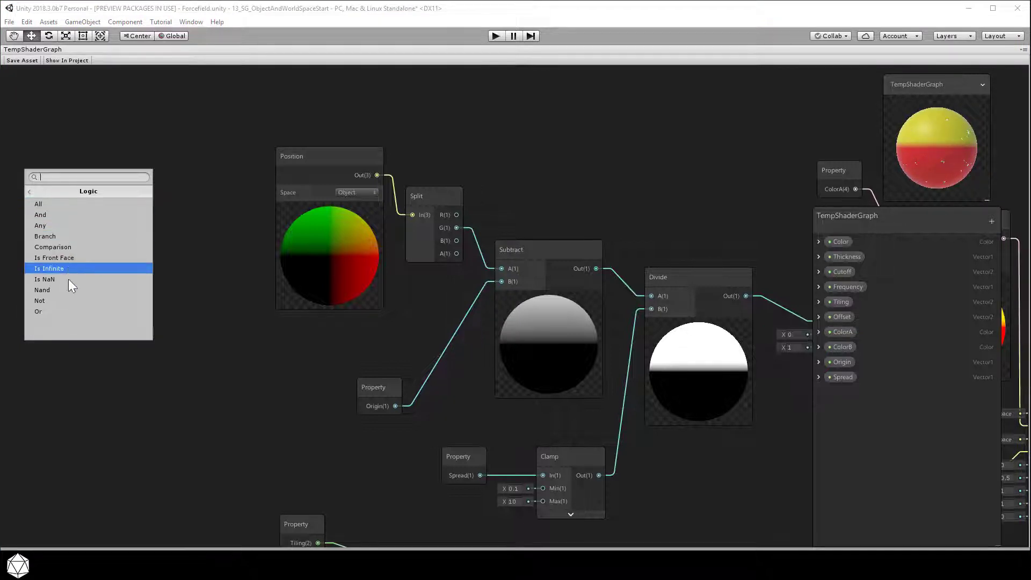
pyautogui.click(74, 235)
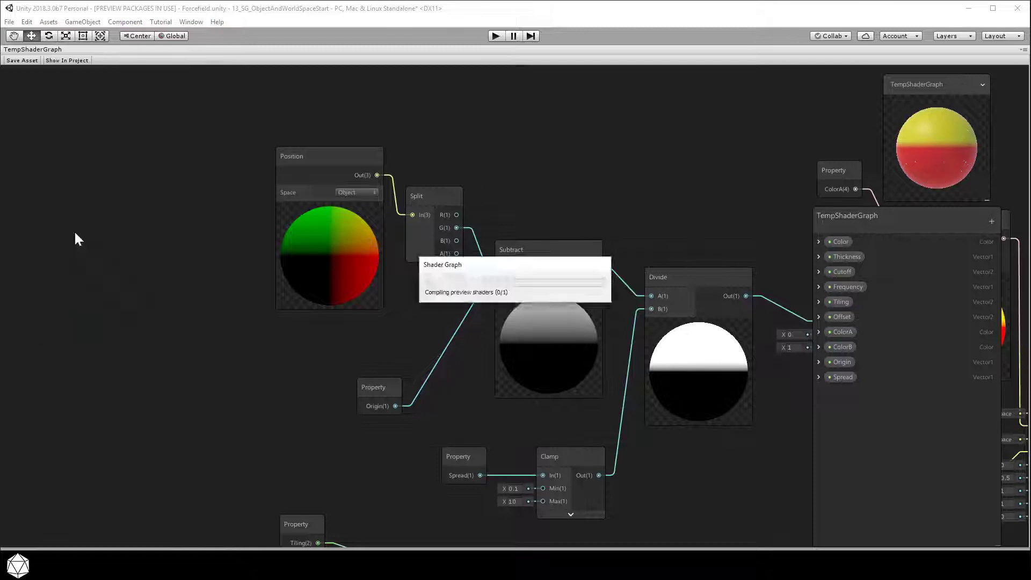
pyautogui.moveTo(150, 198); pyautogui.dragTo(182, 184)
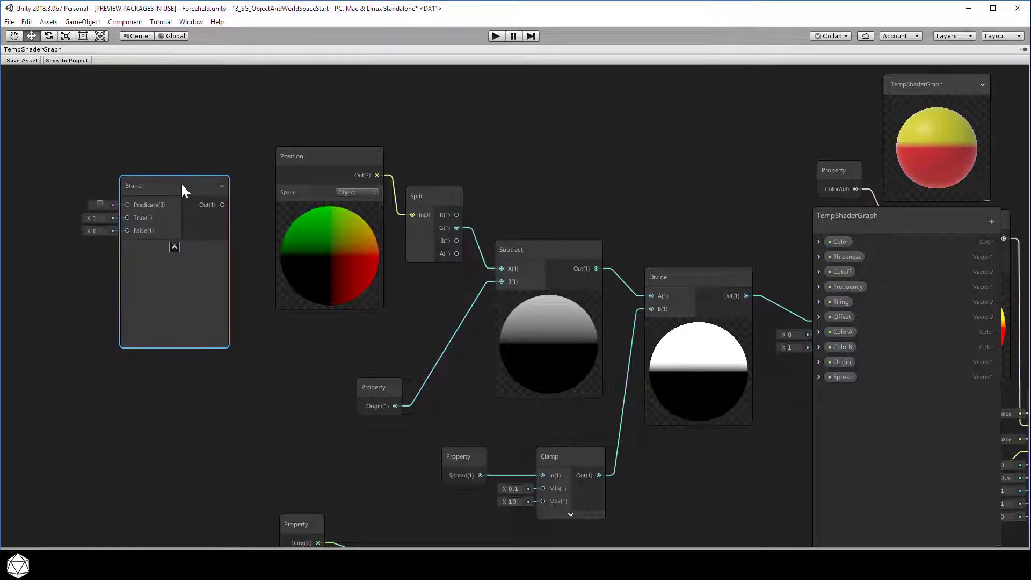
# Disconnect the Position node from Split and rearrange the nodes so Branch sits between them
pyautogui.moveTo(345, 168); pyautogui.dragTo(314, 145)
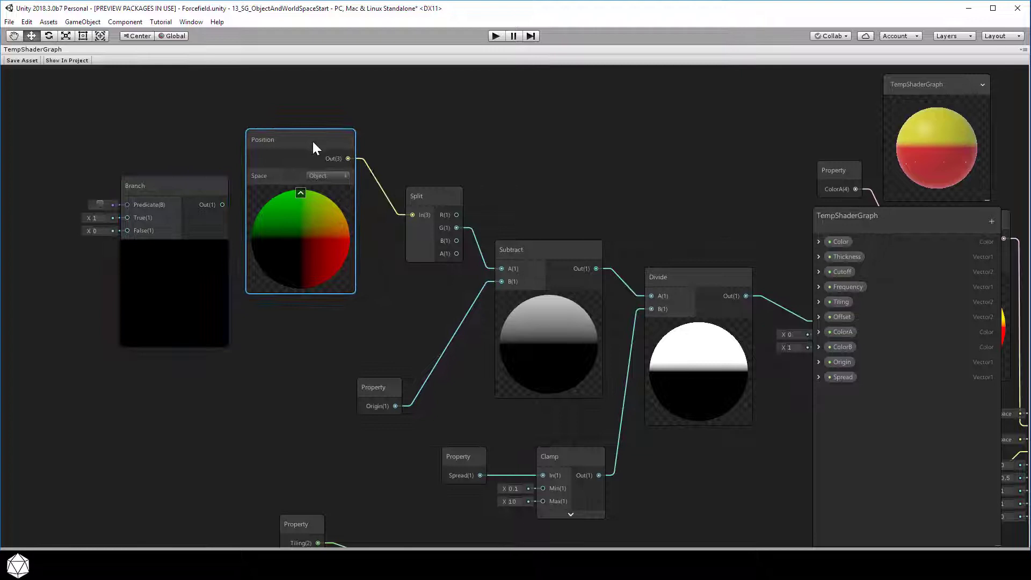
pyautogui.click(374, 176)
pyautogui.press('Delete')
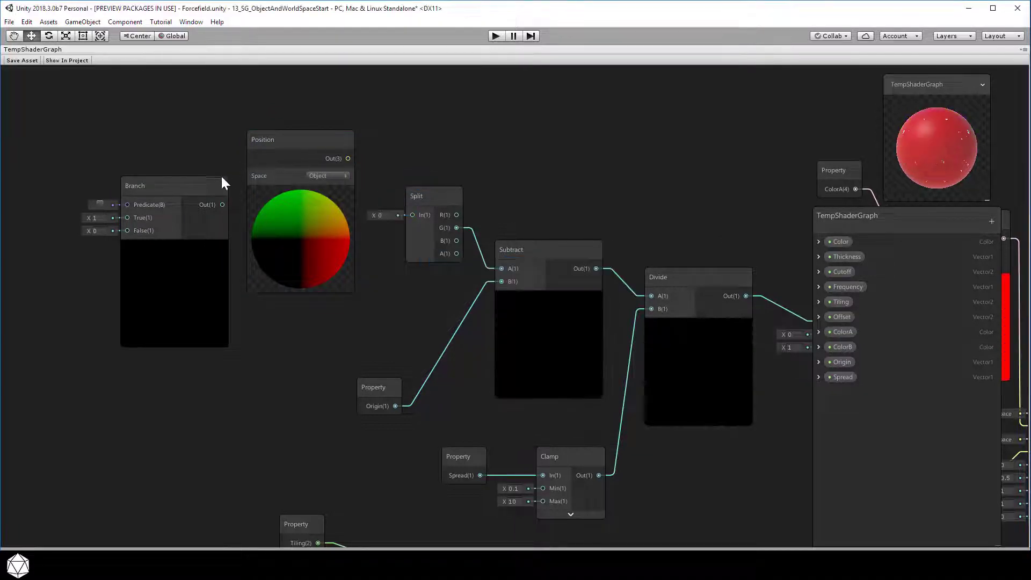
pyautogui.moveTo(186, 187); pyautogui.dragTo(214, 210)
pyautogui.moveTo(250, 143); pyautogui.dragTo(57, 130)
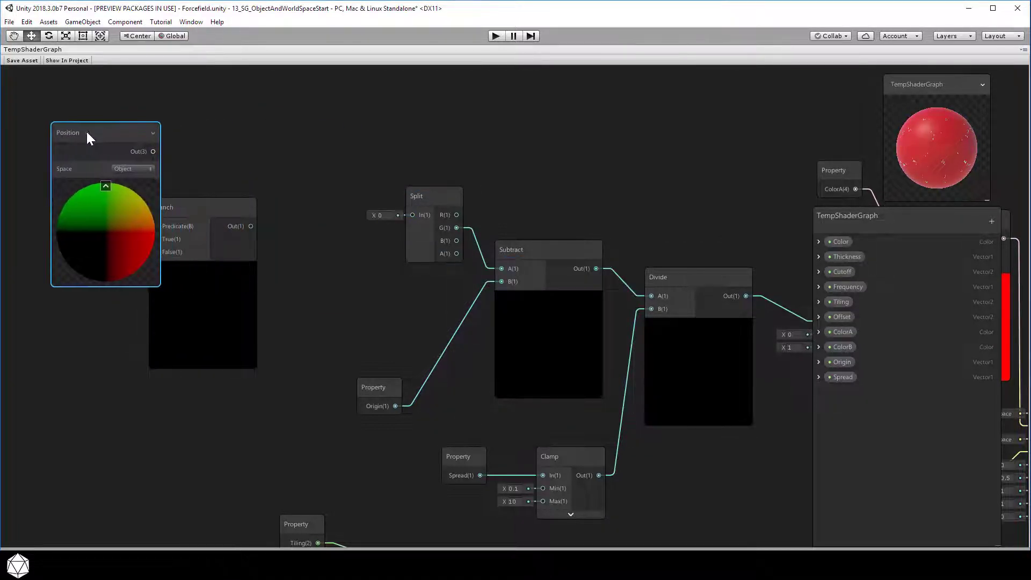
pyautogui.moveTo(201, 208); pyautogui.dragTo(290, 191)
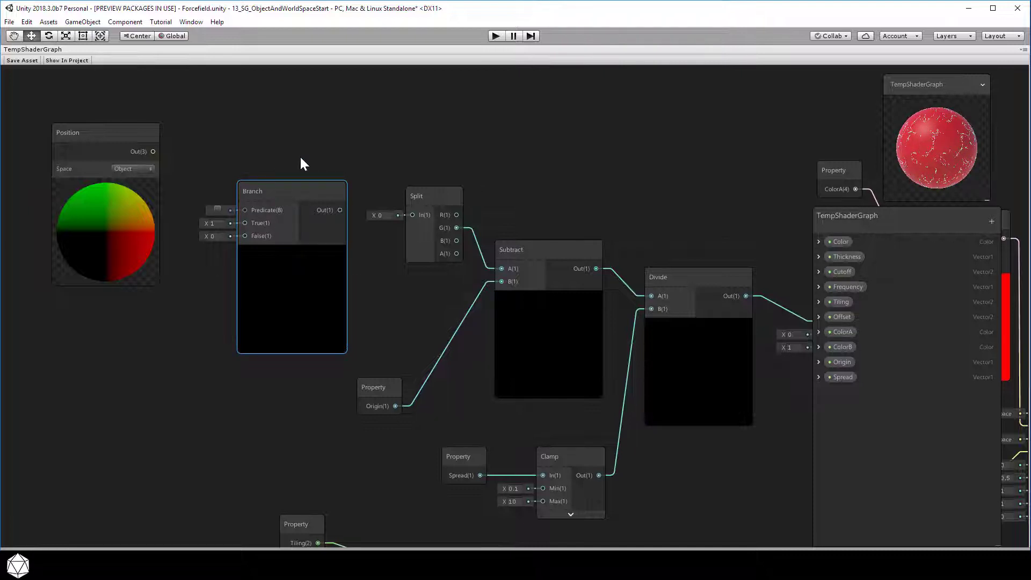
pyautogui.click(215, 223)
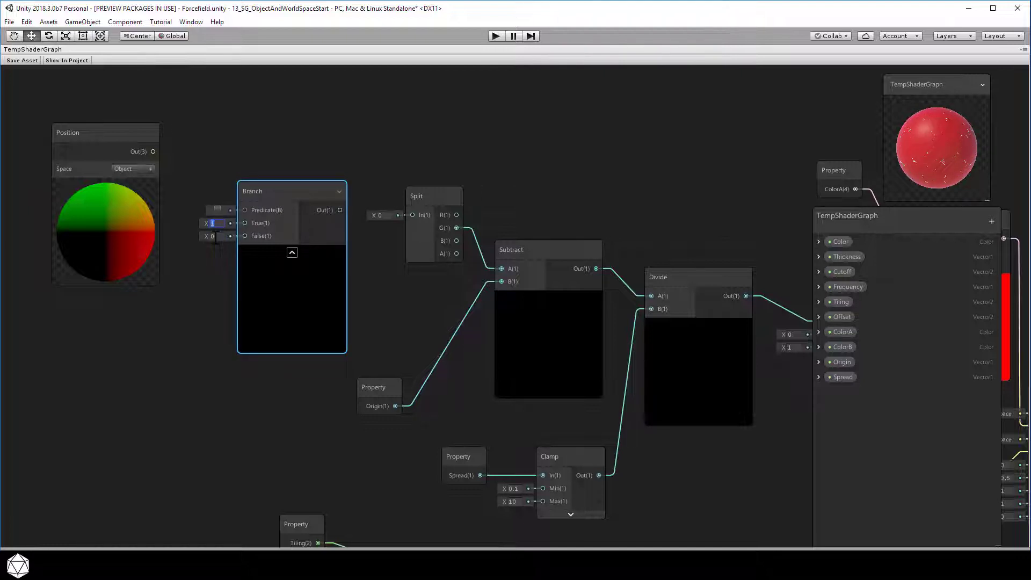
pyautogui.click(215, 236)
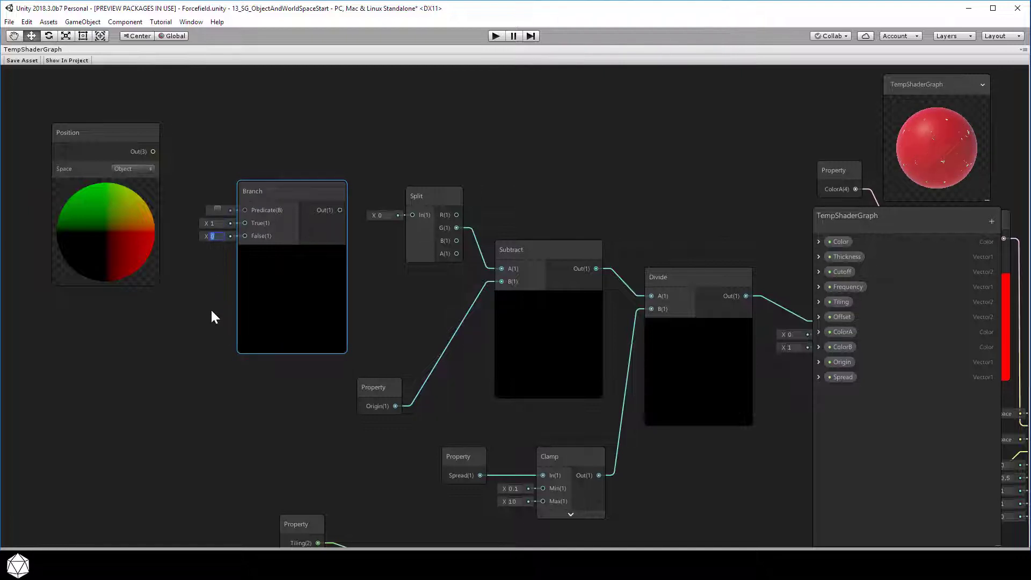
pyautogui.click(199, 328)
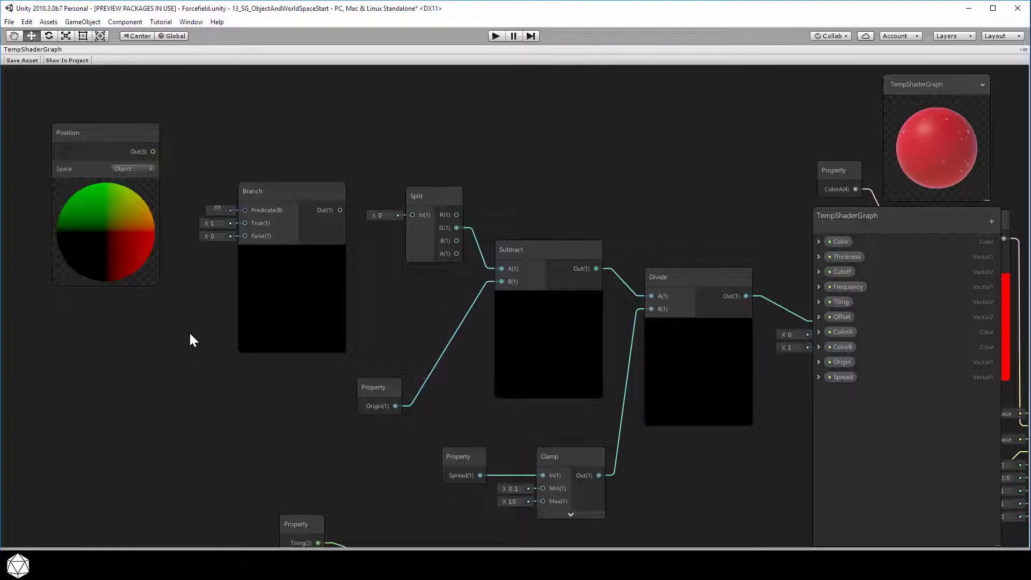
# Set the Position node's space to World and connect its output to the Branch node's True input
pyautogui.click(140, 167)
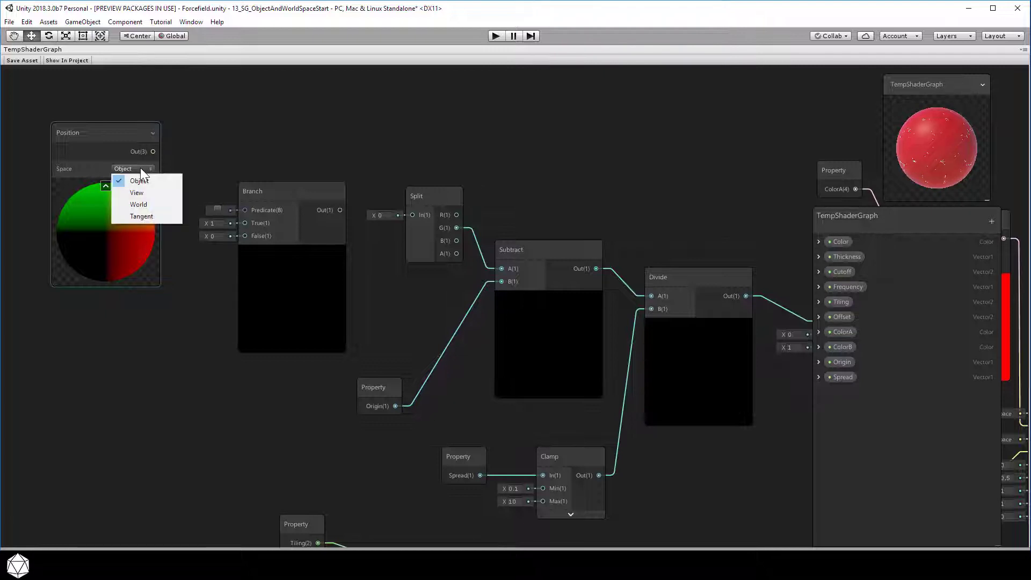
pyautogui.click(141, 204)
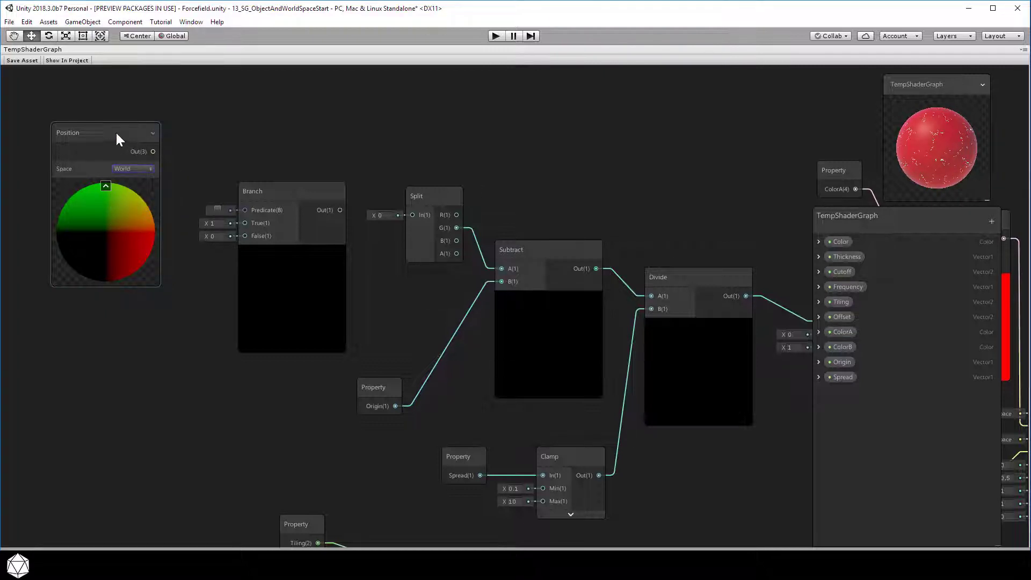
pyautogui.moveTo(152, 151); pyautogui.dragTo(244, 223)
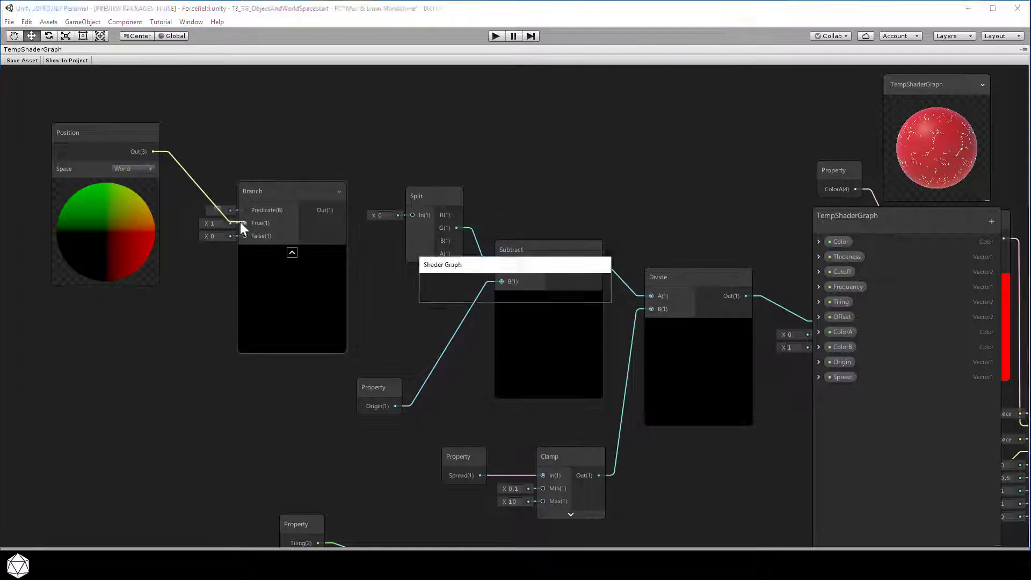
# Feed the Branch node's False input from a duplicate of the Position node set to Object space
pyautogui.click(108, 132)
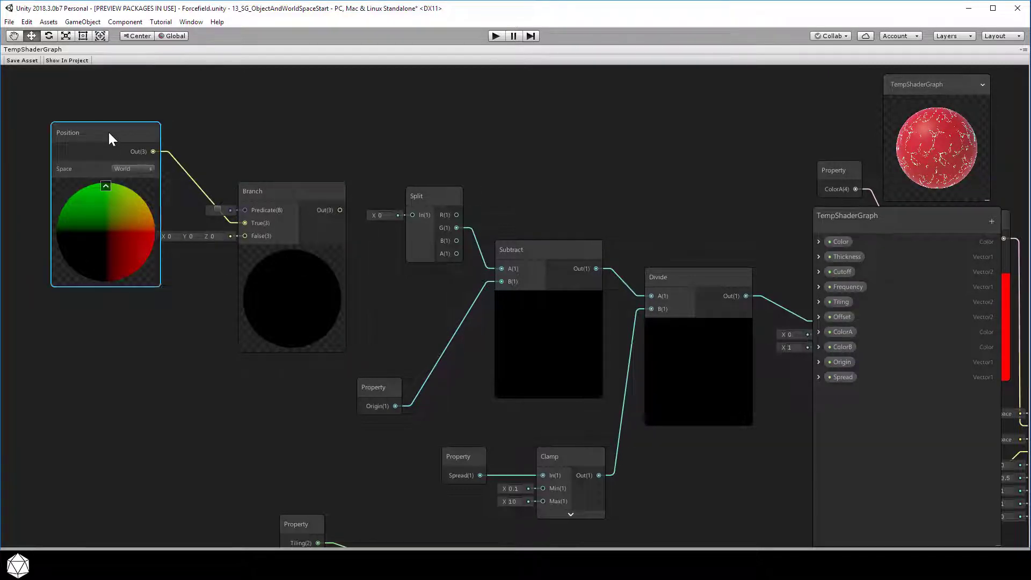
pyautogui.rightClick(108, 131)
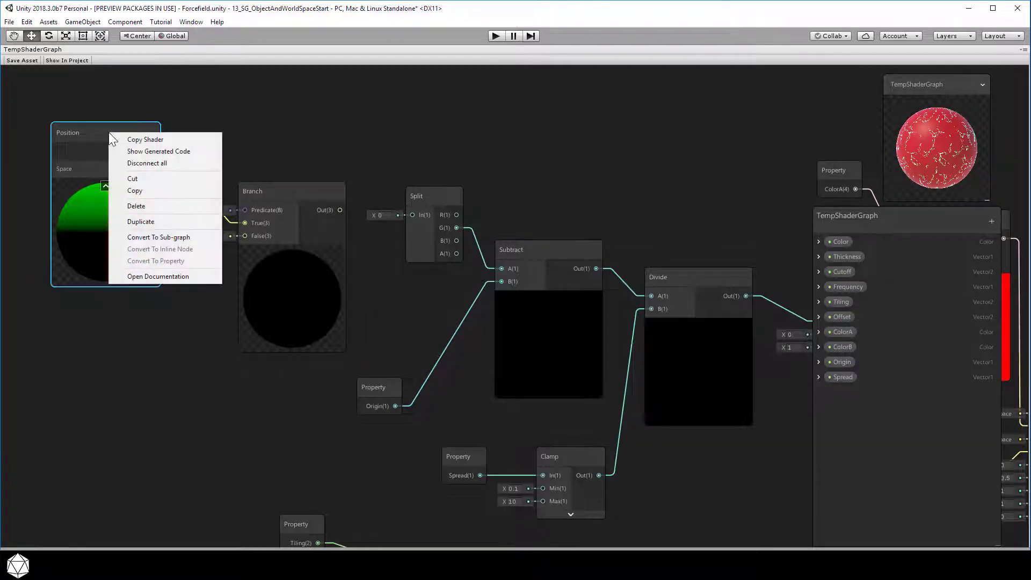
pyautogui.click(141, 222)
pyautogui.moveTo(138, 150); pyautogui.dragTo(116, 308)
pyautogui.click(133, 342)
pyautogui.click(123, 352)
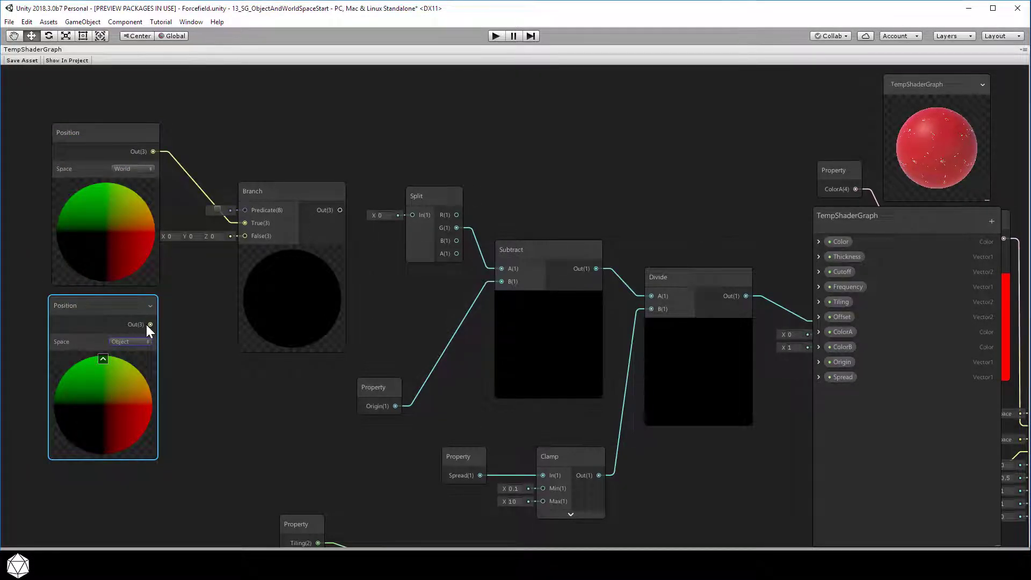
pyautogui.moveTo(146, 325); pyautogui.dragTo(244, 236)
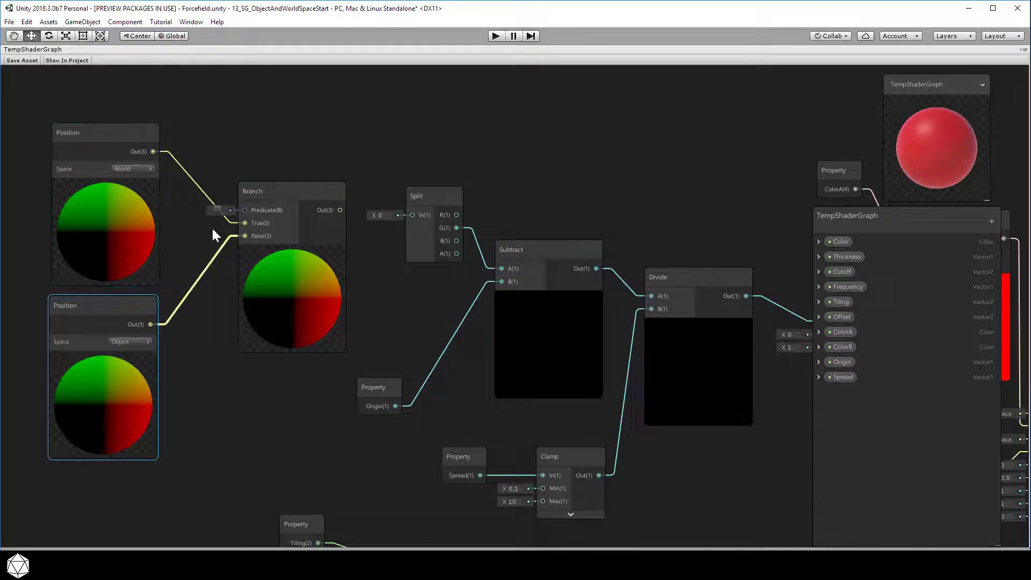
pyautogui.click(209, 146)
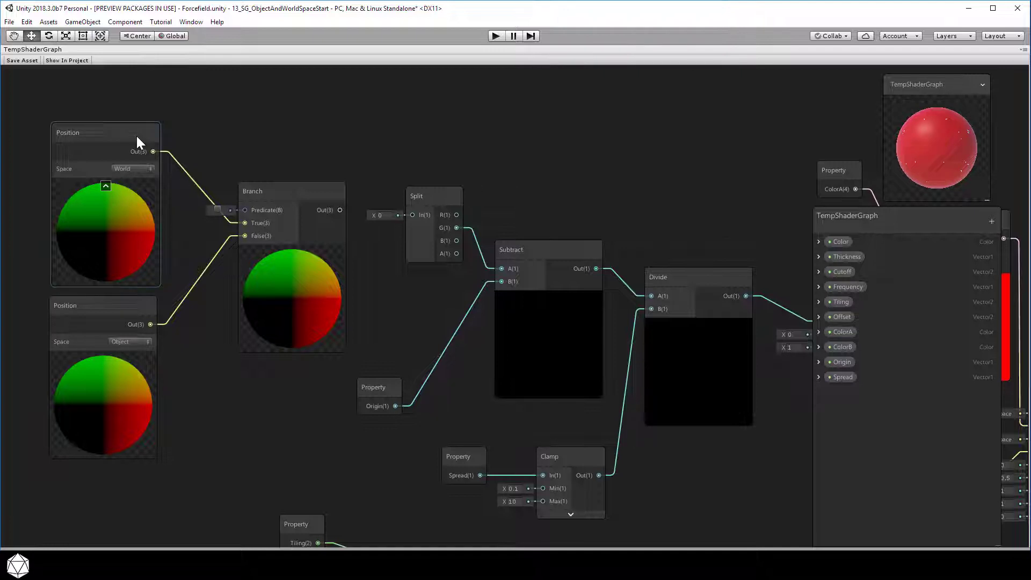
pyautogui.click(118, 134)
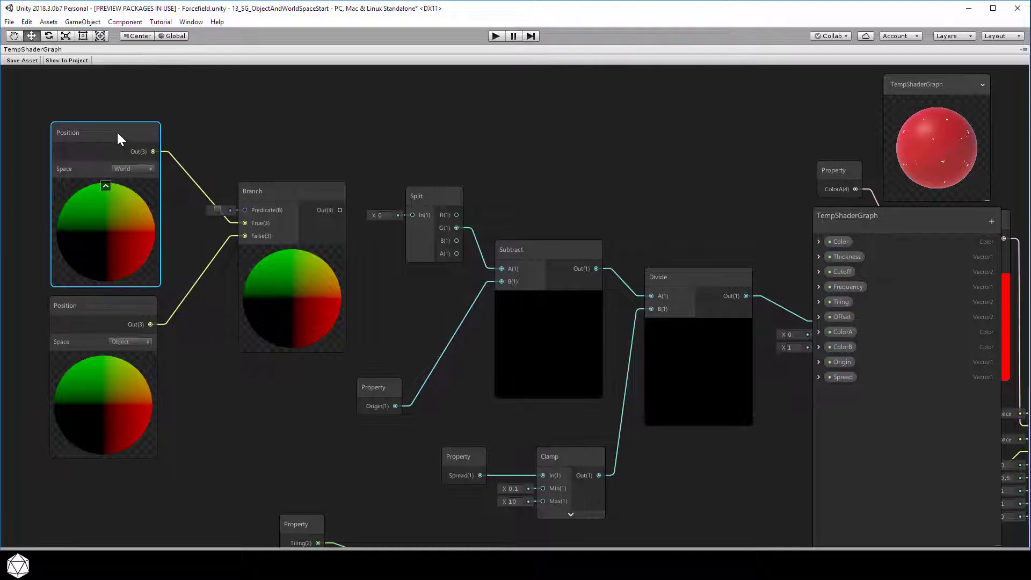
pyautogui.click(100, 310)
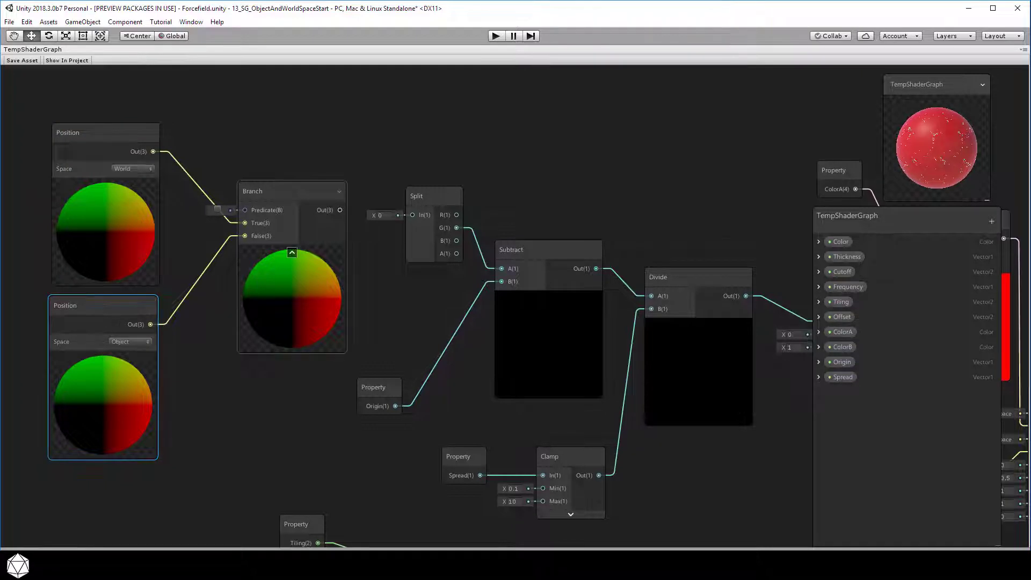
# Add an exposed Boolean property named WorldSpace to the shader graph
pyautogui.click(880, 428)
pyautogui.click(991, 221)
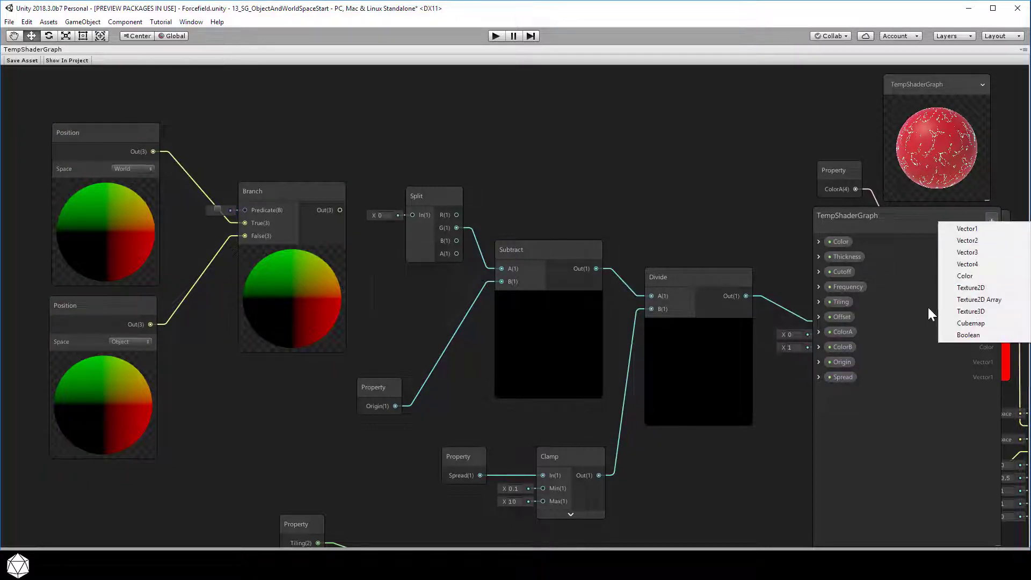
pyautogui.click(967, 335)
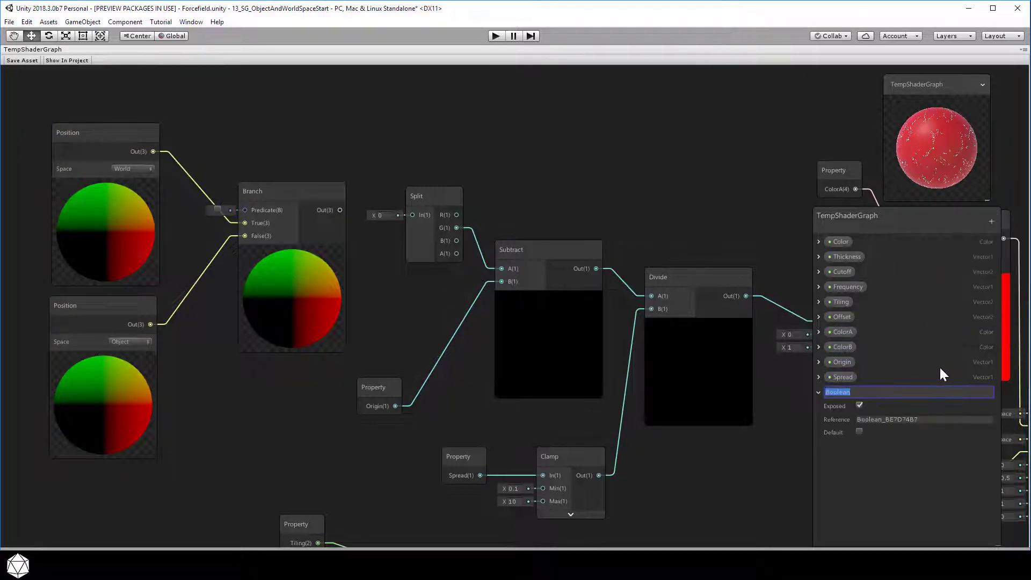
pyautogui.write('WorldSpace')
pyautogui.press('Return')
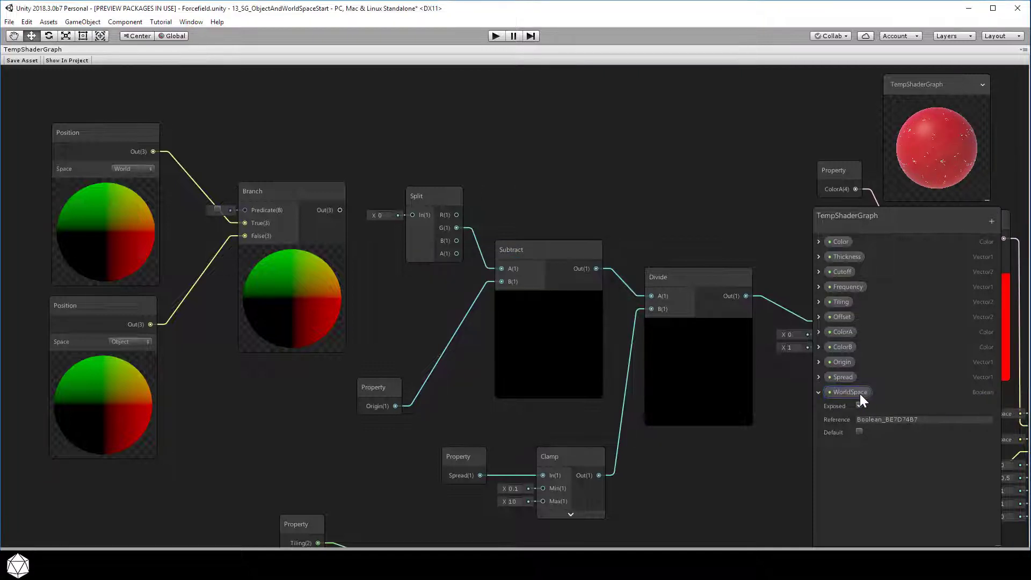
# Wire a WorldSpace property node into the Branch node's Predicate input and connect the Branch output to the Split input
pyautogui.moveTo(859, 395); pyautogui.dragTo(380, 203)
pyautogui.moveTo(118, 107); pyautogui.dragTo(243, 209)
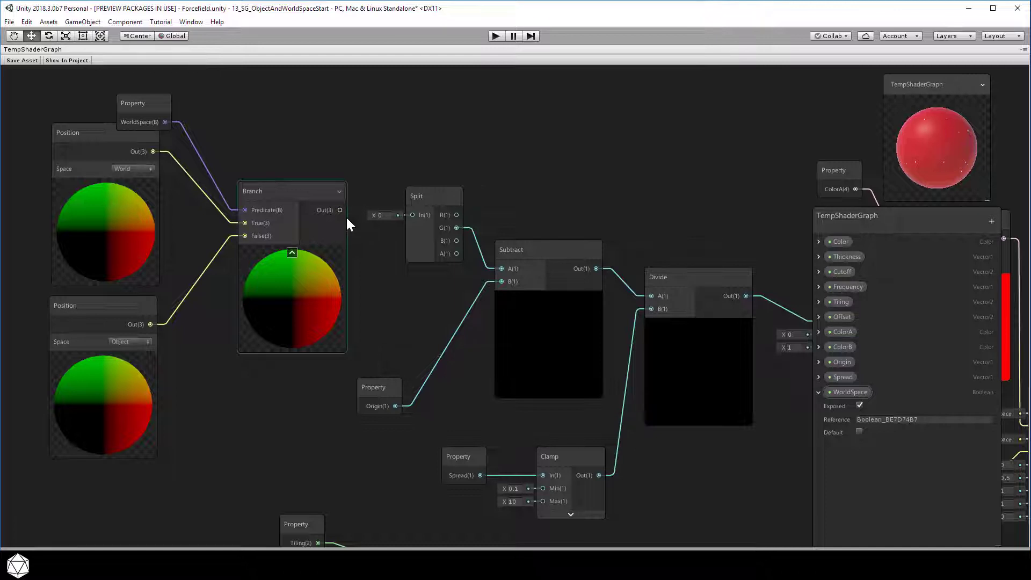
pyautogui.moveTo(341, 210); pyautogui.dragTo(412, 214)
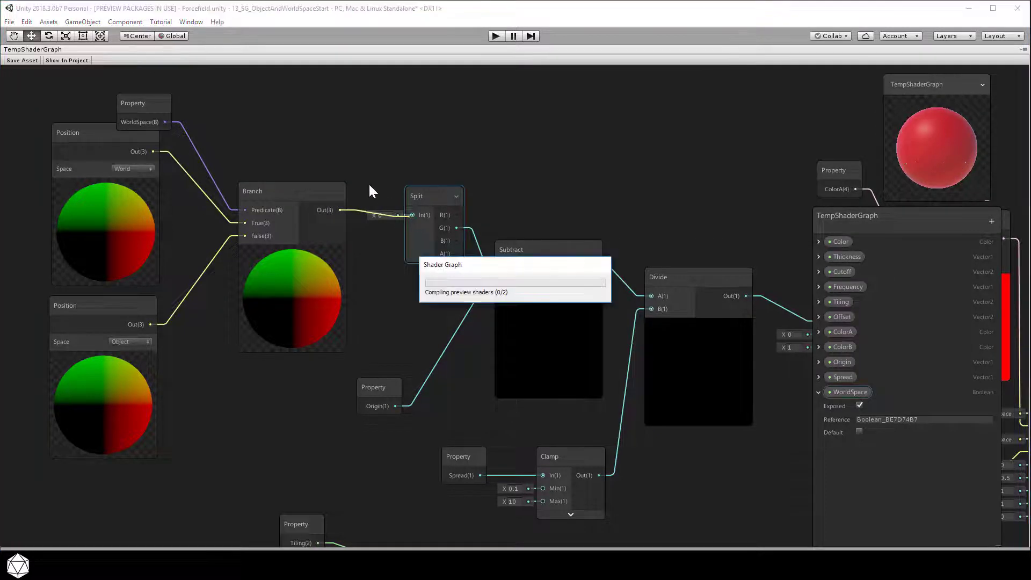
pyautogui.moveTo(133, 100); pyautogui.dragTo(98, 131)
# Save the shader graph, return to the full editor layout and enable WorldSpace on Forcefield_Mat
pyautogui.click(26, 61)
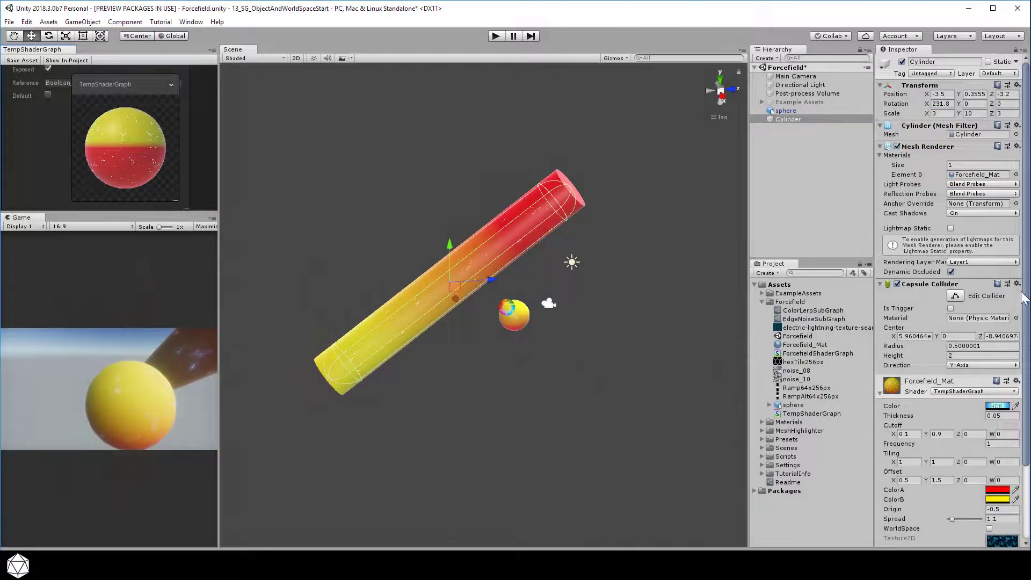
pyautogui.moveTo(1027, 295); pyautogui.dragTo(1023, 374)
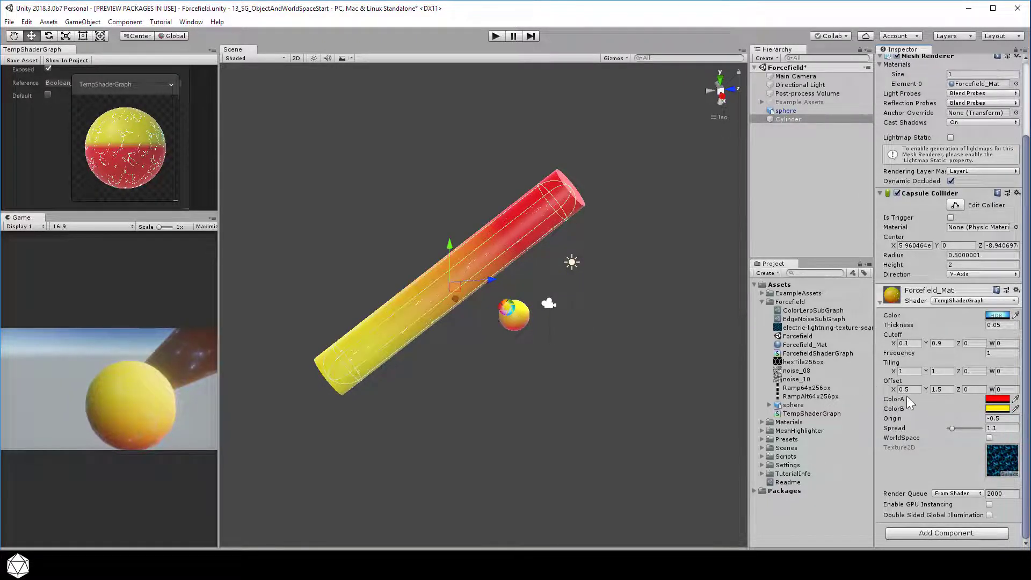
pyautogui.click(988, 437)
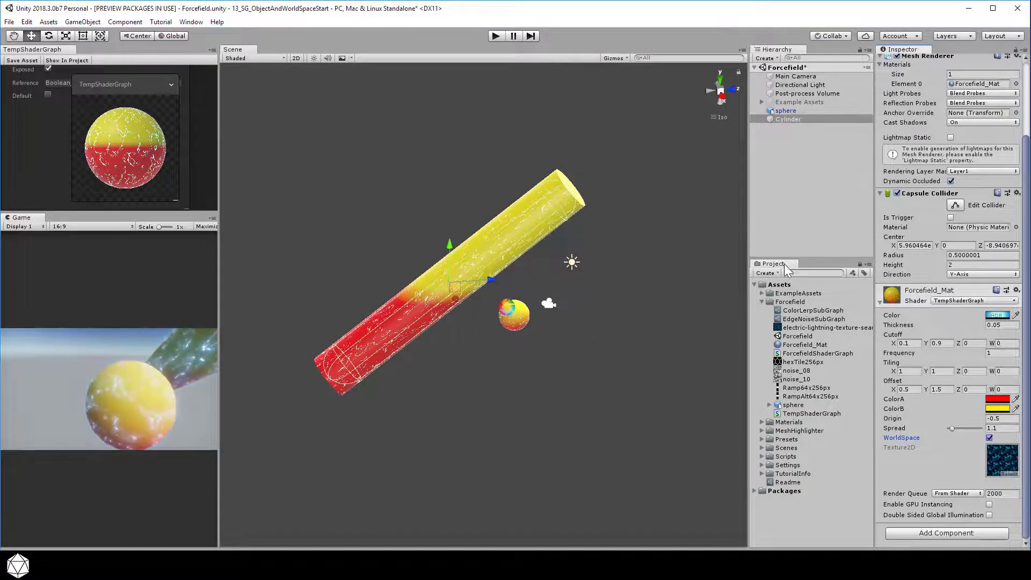
# Turn off WorldSpace on Forcefield_Mat and adjust its Origin to about -0.21
pyautogui.moveTo(908, 417)
pyautogui.mouseDown()
pyautogui.moveTo(889, 416)
pyautogui.moveTo(939, 410)
pyautogui.moveTo(877, 421)
pyautogui.moveTo(915, 414)
pyautogui.moveTo(946, 426)
pyautogui.mouseUp()
pyautogui.click(989, 437)
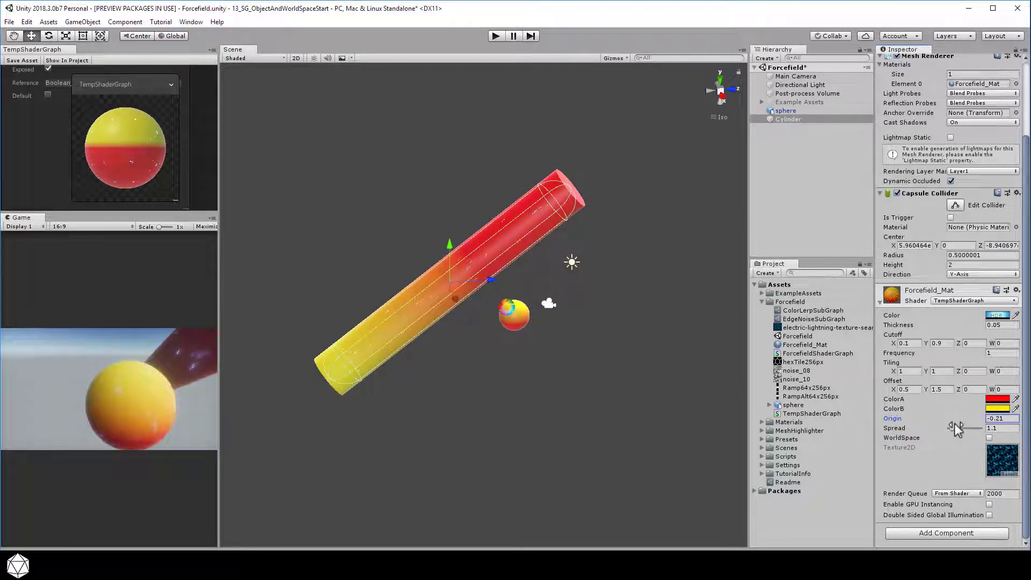
pyautogui.moveTo(959, 429)
pyautogui.mouseDown()
pyautogui.moveTo(948, 427)
pyautogui.moveTo(973, 424)
pyautogui.mouseUp()
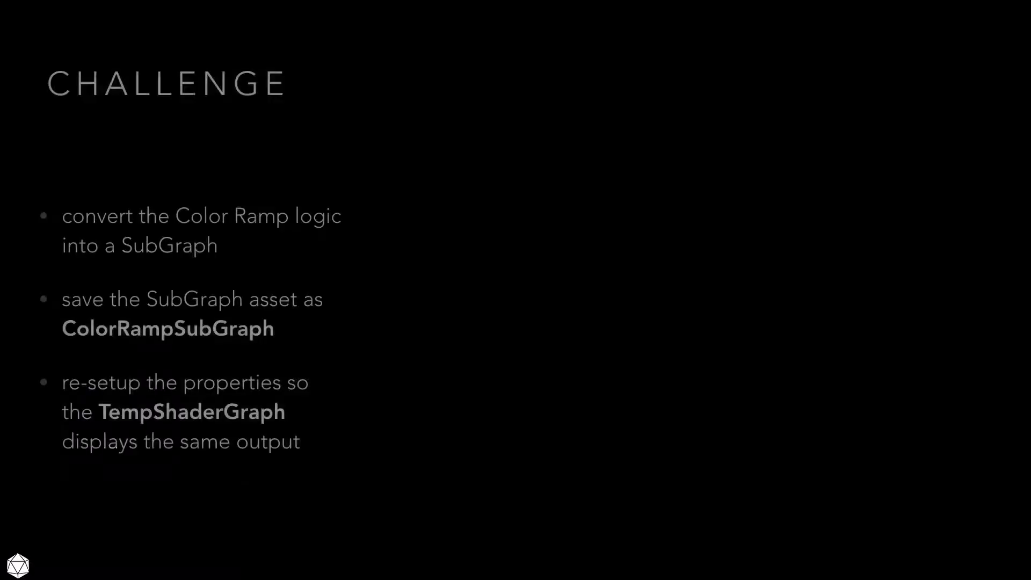